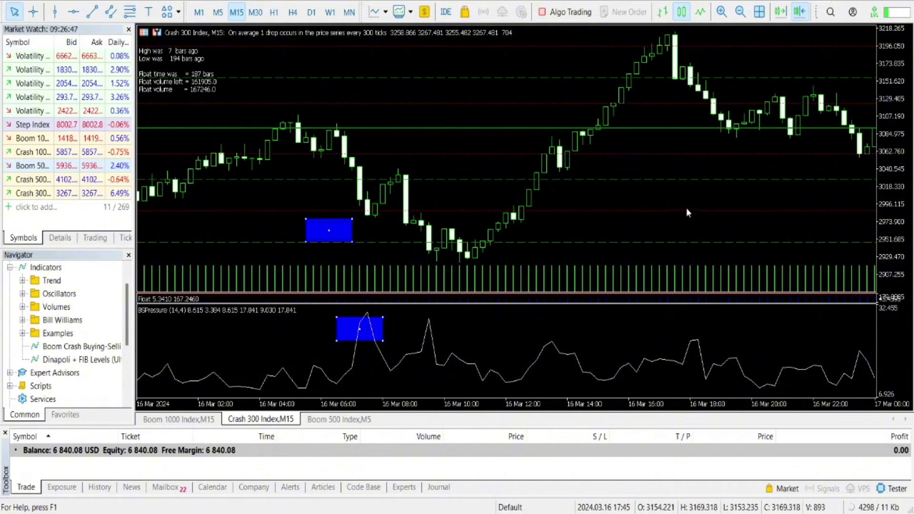
Drag the BSPressure rectangle past the first spike and align it with the 16 Mar 07:30–09:30 spike peak.
{"action": "left_click_drag", "start_coordinate": [685, 205], "coordinate": [666, 217]}
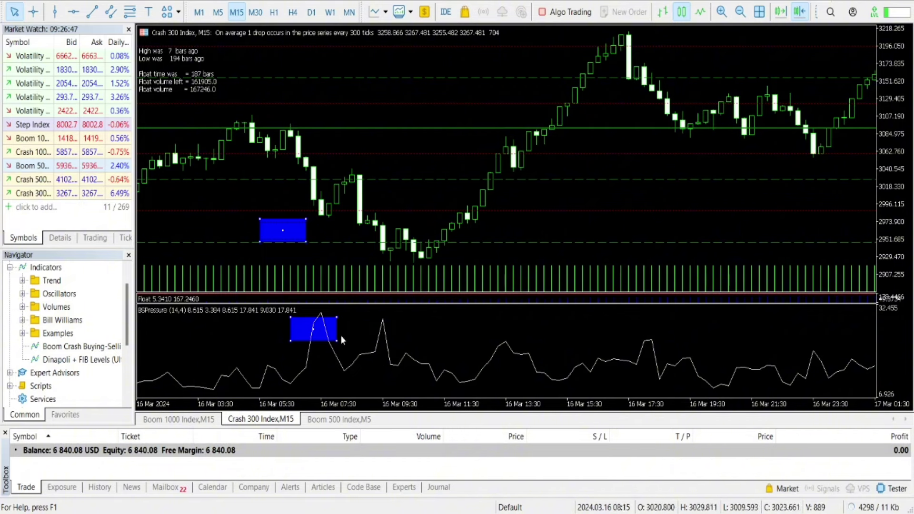
{"action": "left_click_drag", "start_coordinate": [321, 331], "coordinate": [422, 327]}
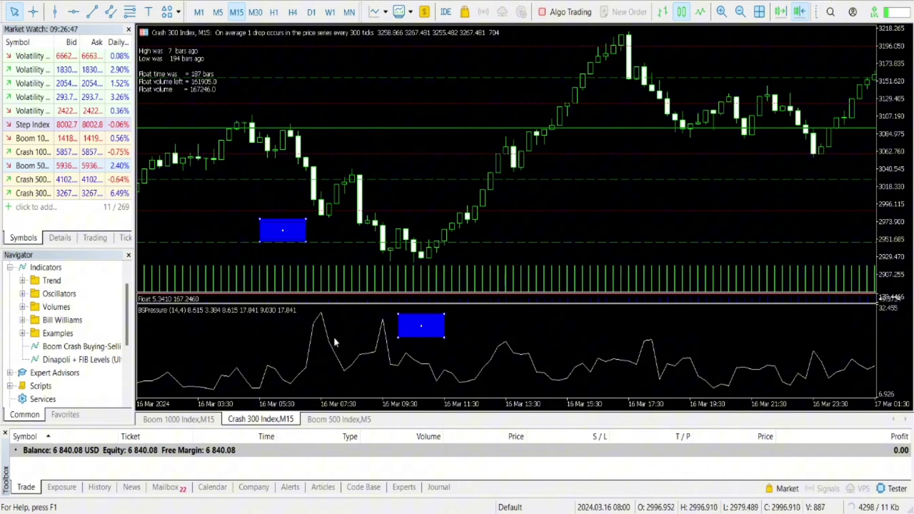
{"action": "left_click_drag", "start_coordinate": [412, 328], "coordinate": [376, 332]}
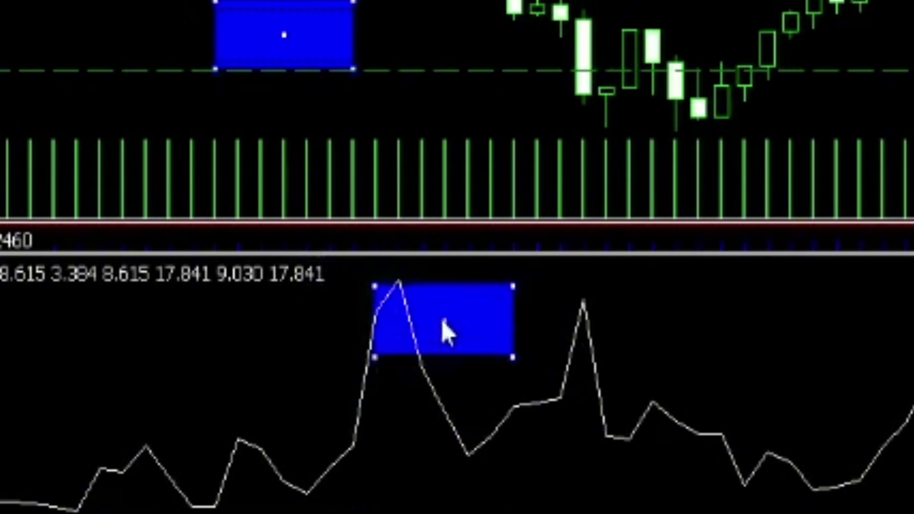
{"action": "left_click_drag", "start_coordinate": [442, 320], "coordinate": [411, 337]}
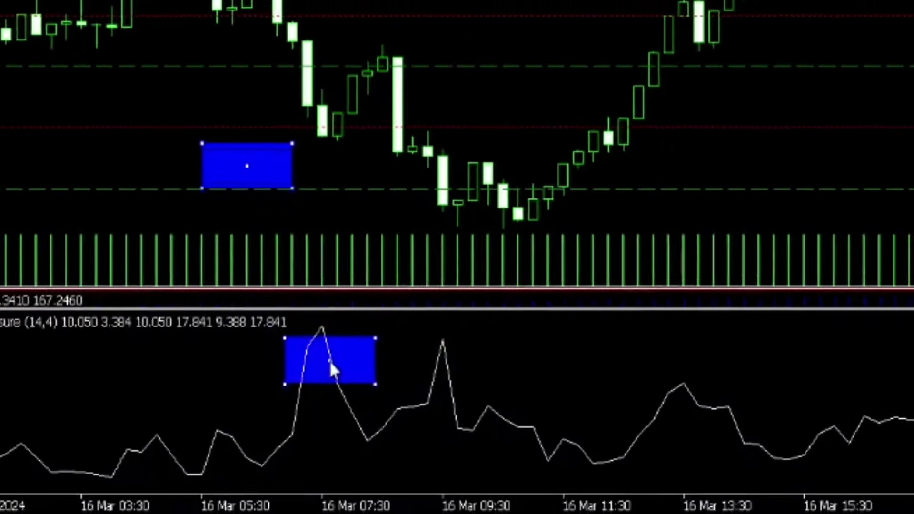
{"action": "left_click_drag", "start_coordinate": [330, 362], "coordinate": [441, 379]}
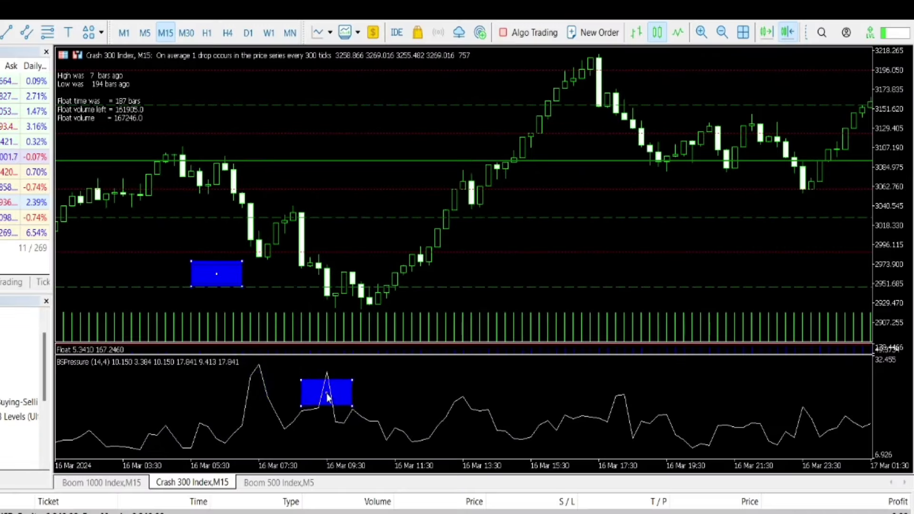
Nudge the BSPressure rectangle up over the spike, then scroll forward to the 17 Mar Fibonacci levels.
{"action": "left_click_drag", "start_coordinate": [328, 398], "coordinate": [327, 392]}
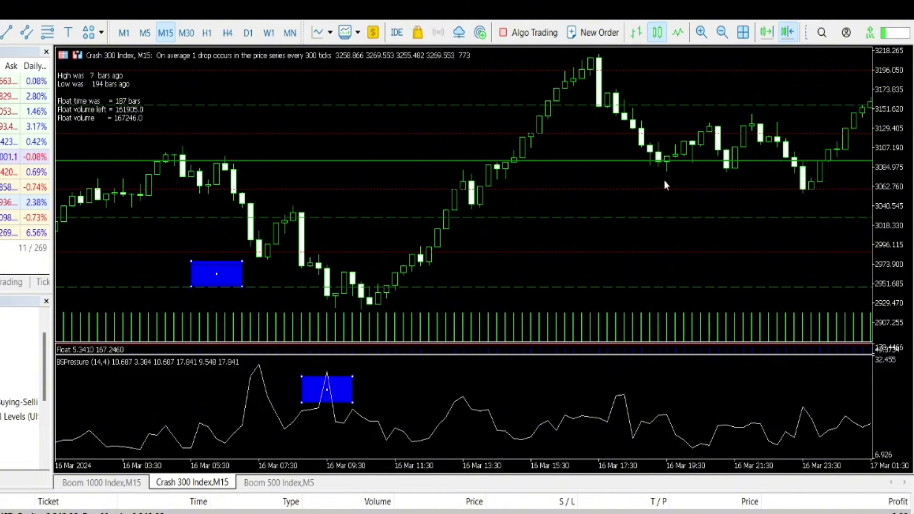
{"action": "left_click_drag", "start_coordinate": [651, 230], "coordinate": [270, 275]}
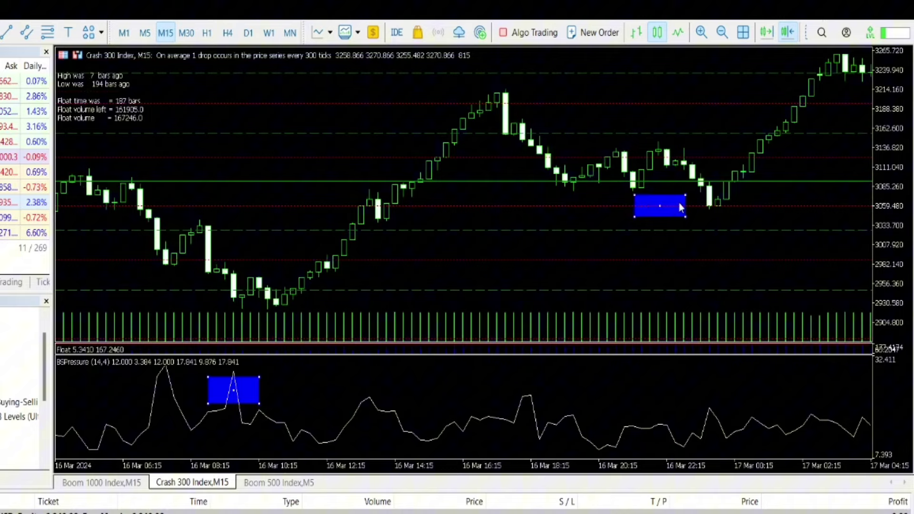
Slide the blue price rectangle along the 50.0 Fibonacci line to about 17 Mar 05:00–07:00.
{"action": "left_click_drag", "start_coordinate": [678, 206], "coordinate": [745, 190]}
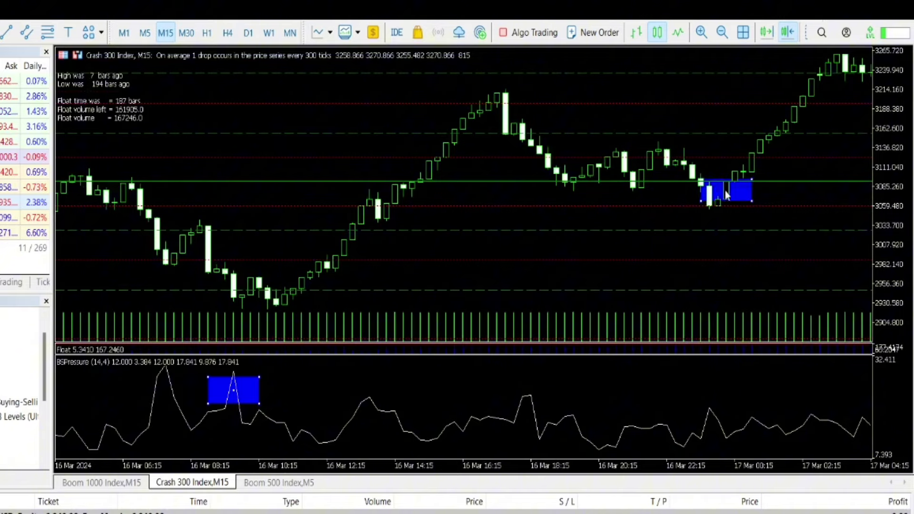
{"action": "left_click_drag", "start_coordinate": [798, 238], "coordinate": [442, 291]}
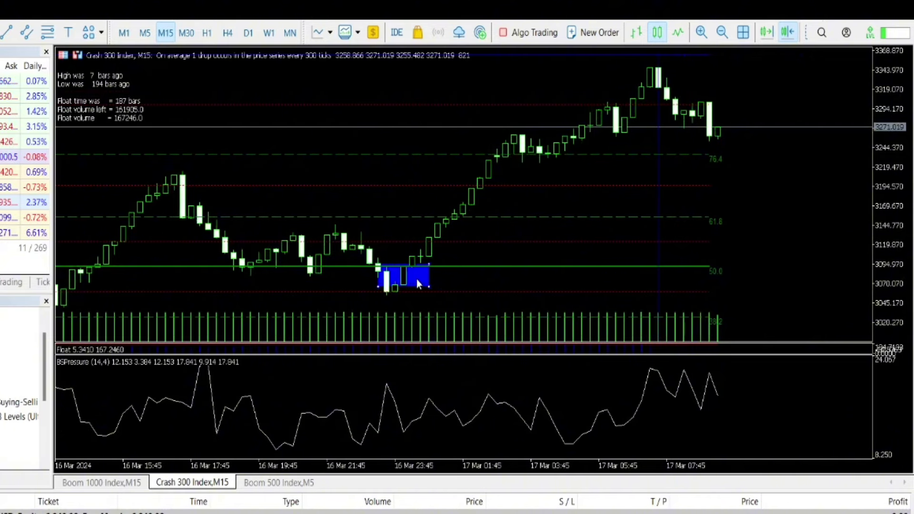
{"action": "left_click_drag", "start_coordinate": [416, 279], "coordinate": [470, 298]}
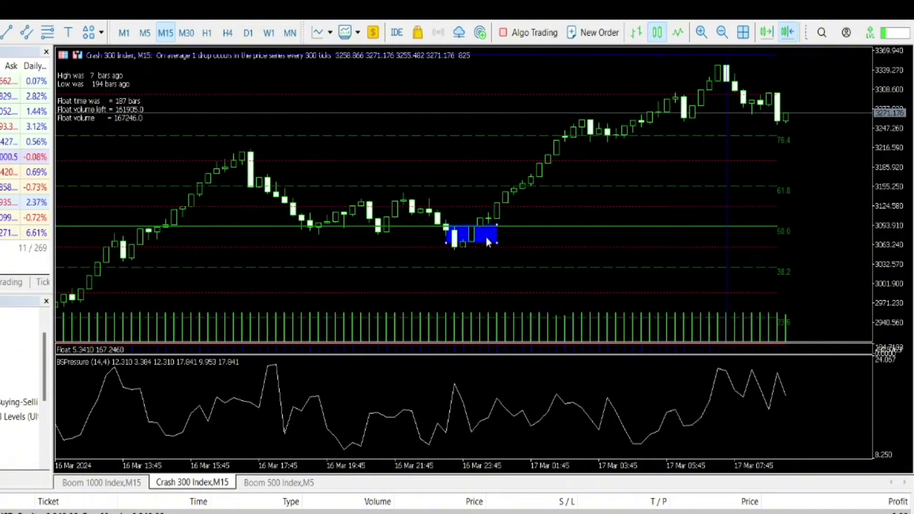
{"action": "left_click_drag", "start_coordinate": [445, 238], "coordinate": [435, 272]}
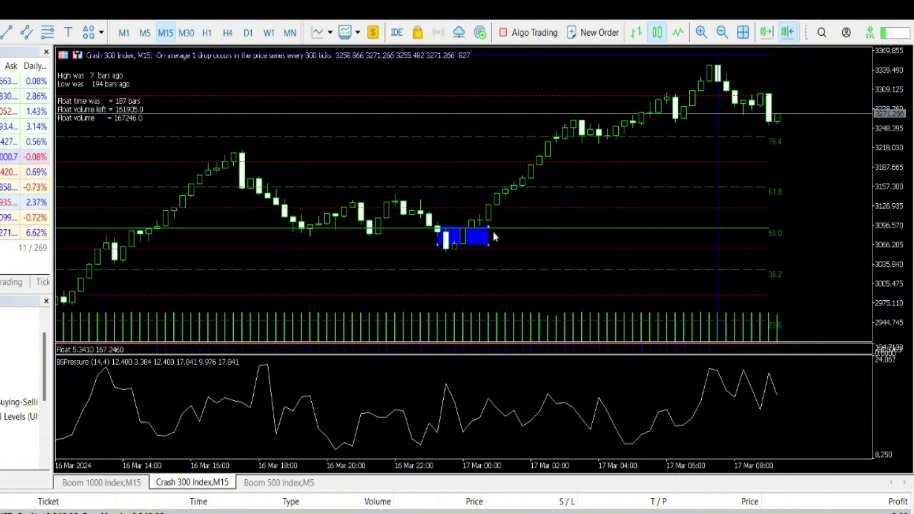
{"action": "left_click_drag", "start_coordinate": [487, 241], "coordinate": [657, 267]}
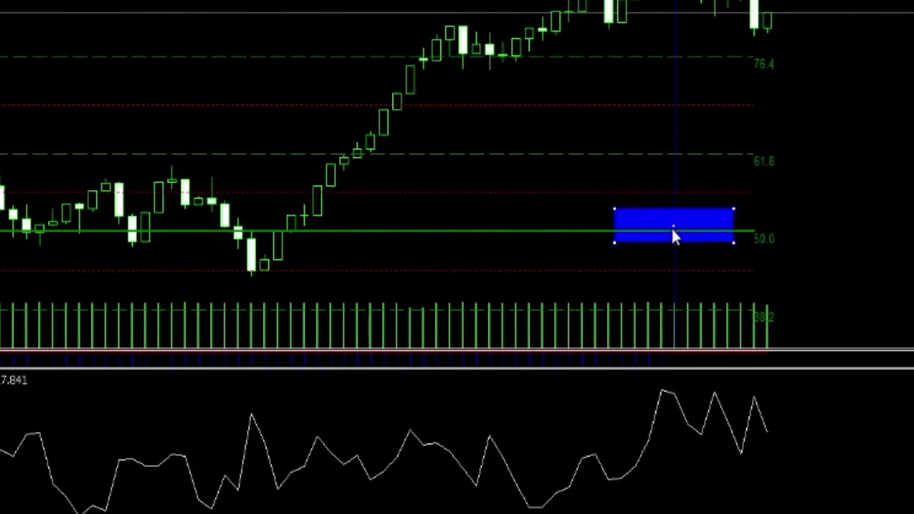
{"action": "left_click_drag", "start_coordinate": [672, 230], "coordinate": [711, 207]}
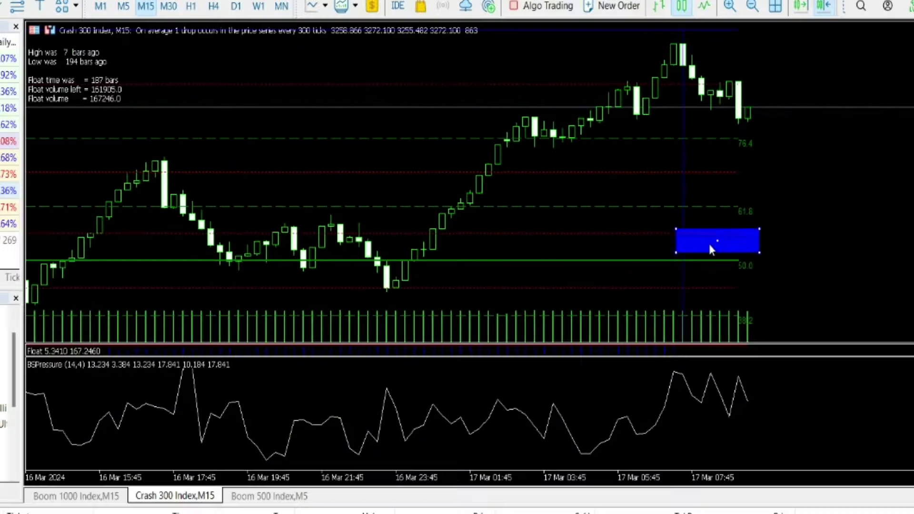
{"action": "left_click_drag", "start_coordinate": [710, 249], "coordinate": [645, 263]}
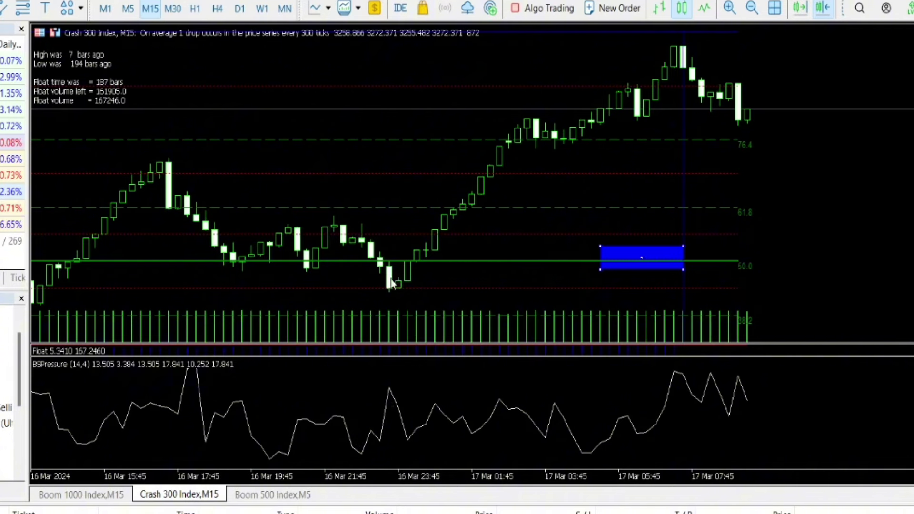
Move the price rectangle onto the dip under 50.0, spanning 16 Mar 23:30–17 Mar 01:00.
{"action": "left_click_drag", "start_coordinate": [642, 256], "coordinate": [422, 284]}
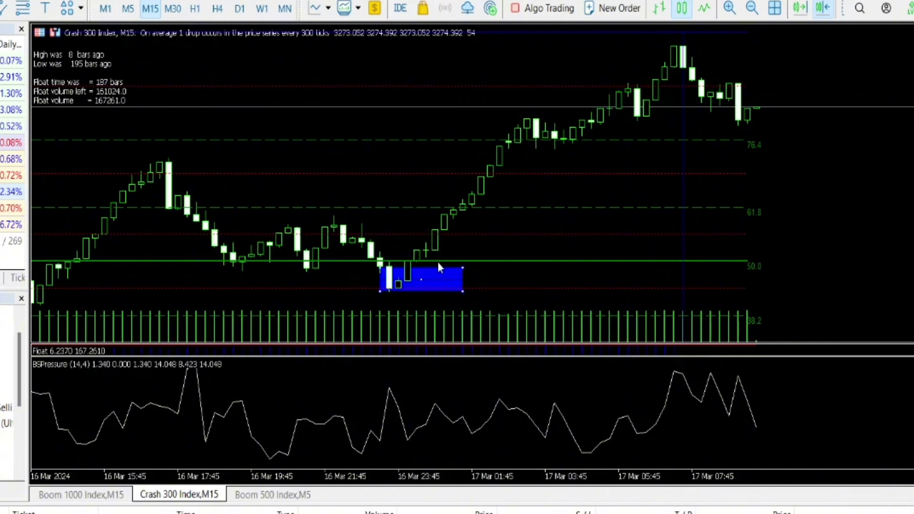
{"action": "scroll", "coordinate": [626, 239], "scroll_direction": "down", "scroll_amount": 1}
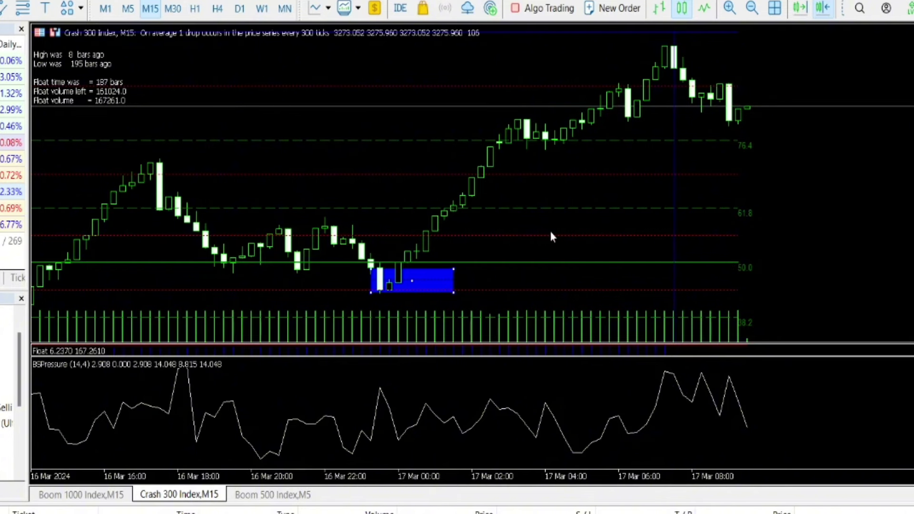
Scroll back through history, zoom out twice, and pan to show 14–17 Mar with both rectangles.
{"action": "left_click_drag", "start_coordinate": [392, 218], "coordinate": [622, 214]}
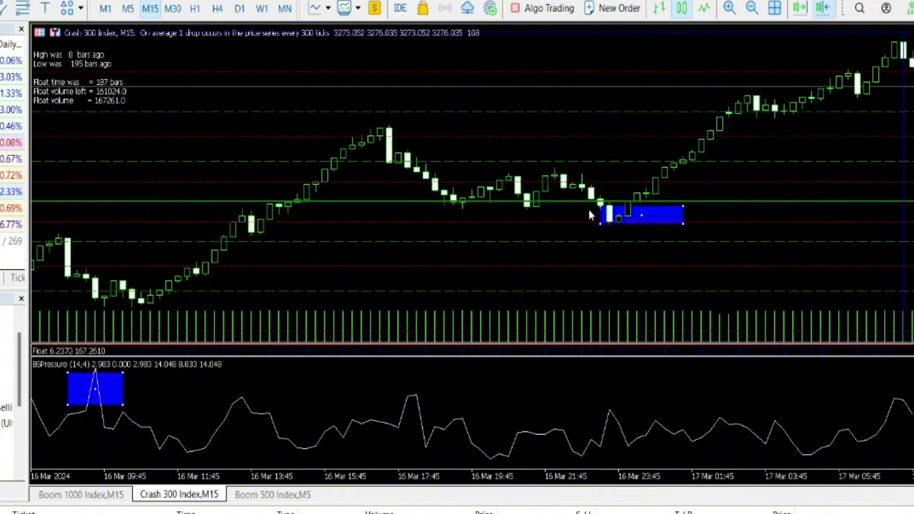
{"action": "left_click_drag", "start_coordinate": [413, 245], "coordinate": [559, 254]}
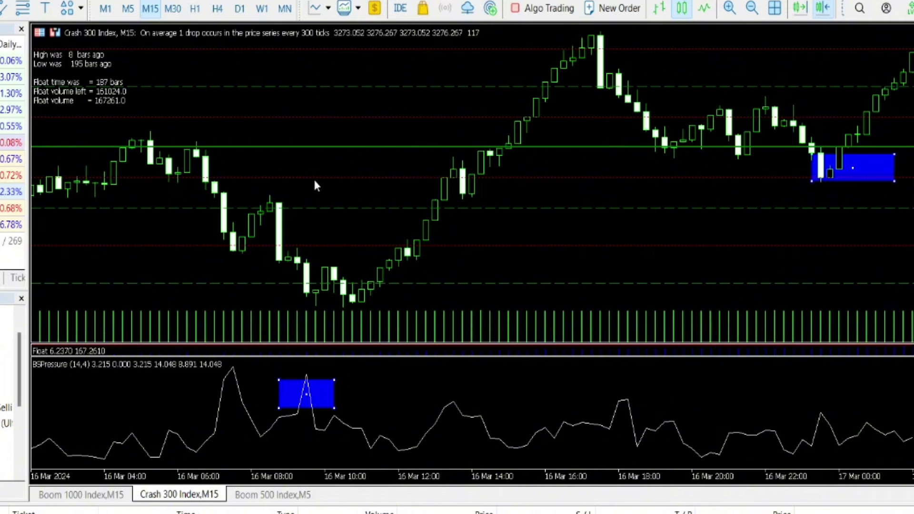
{"action": "left_click_drag", "start_coordinate": [300, 179], "coordinate": [816, 229]}
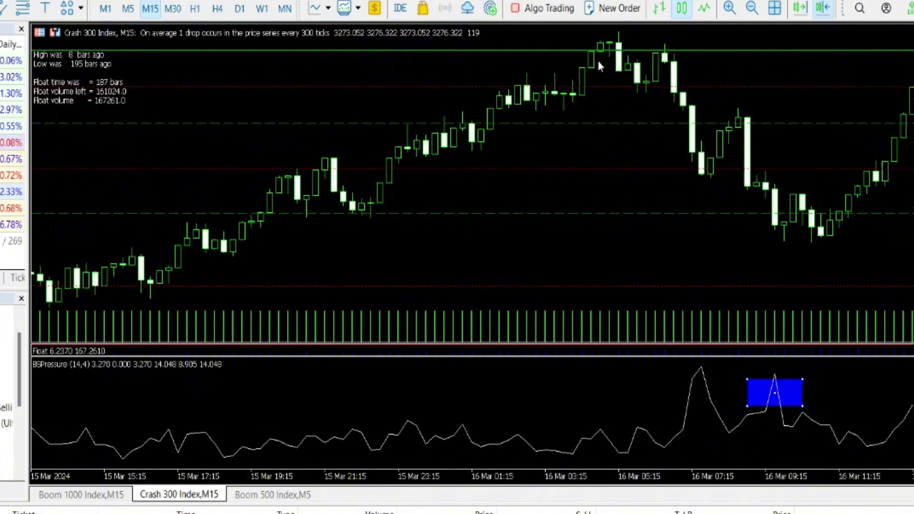
{"action": "left_click", "coordinate": [751, 8]}
{"action": "left_click", "coordinate": [751, 8]}
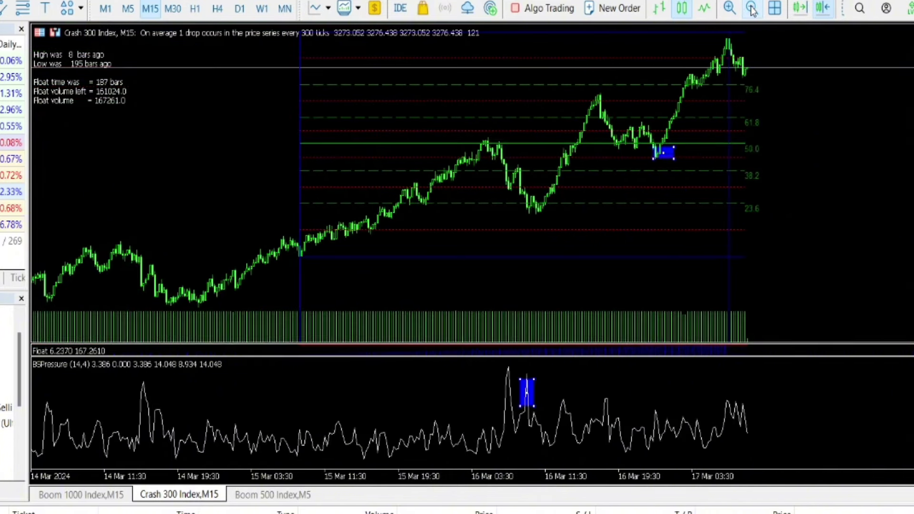
{"action": "left_click_drag", "start_coordinate": [247, 162], "coordinate": [516, 198]}
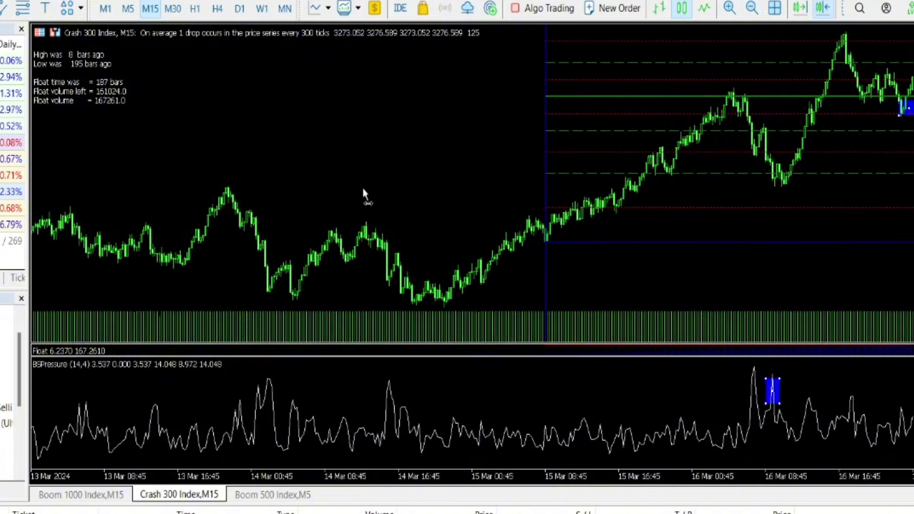
{"action": "left_click_drag", "start_coordinate": [366, 195], "coordinate": [444, 207]}
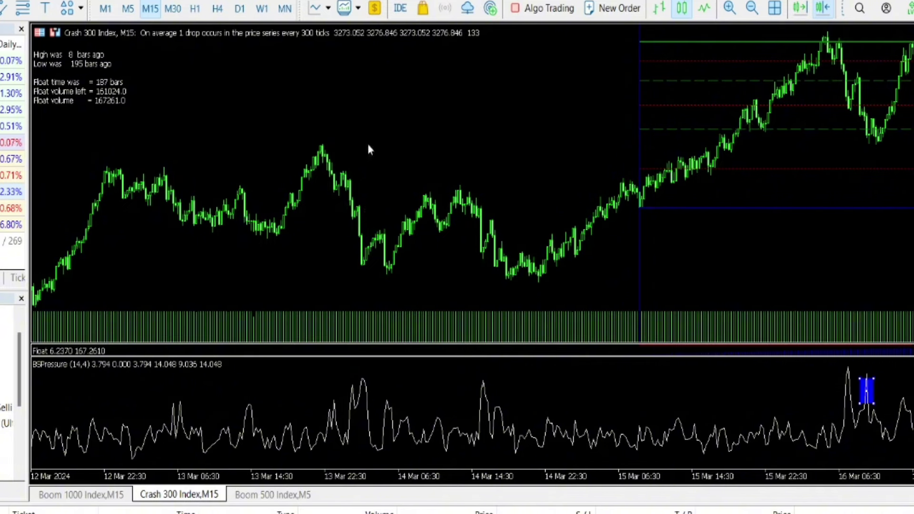
{"action": "left_click_drag", "start_coordinate": [695, 236], "coordinate": [278, 294]}
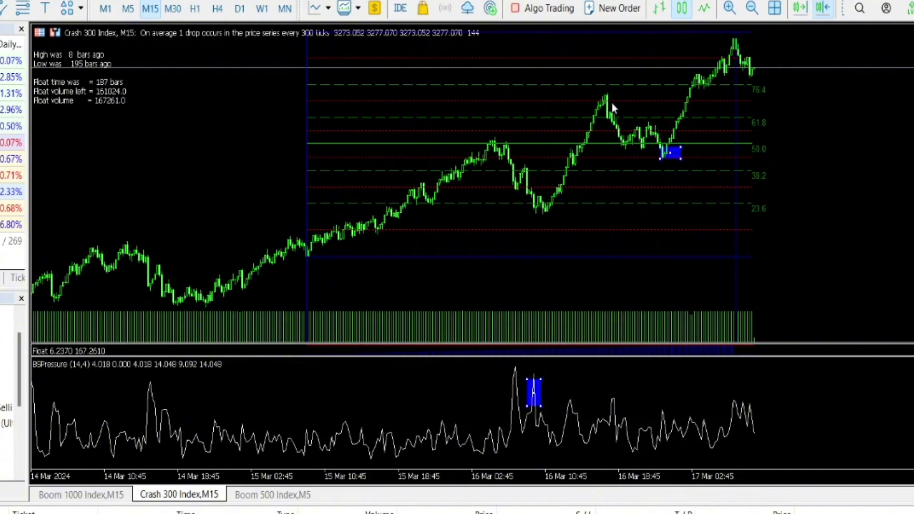
Zoom in and lower the BSPressure rectangle onto the 16 Mar 09:30–11:00 indicator trough.
{"action": "left_click", "coordinate": [727, 11]}
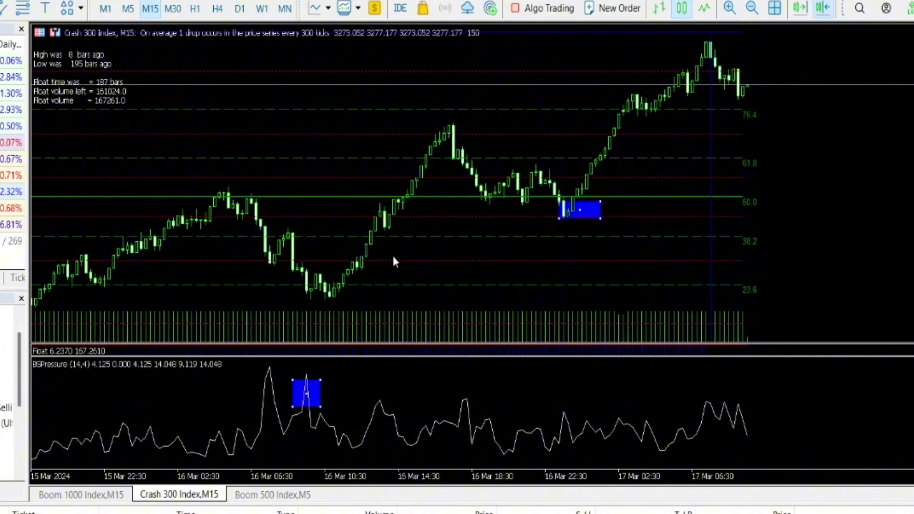
{"action": "left_click_drag", "start_coordinate": [393, 257], "coordinate": [428, 259]}
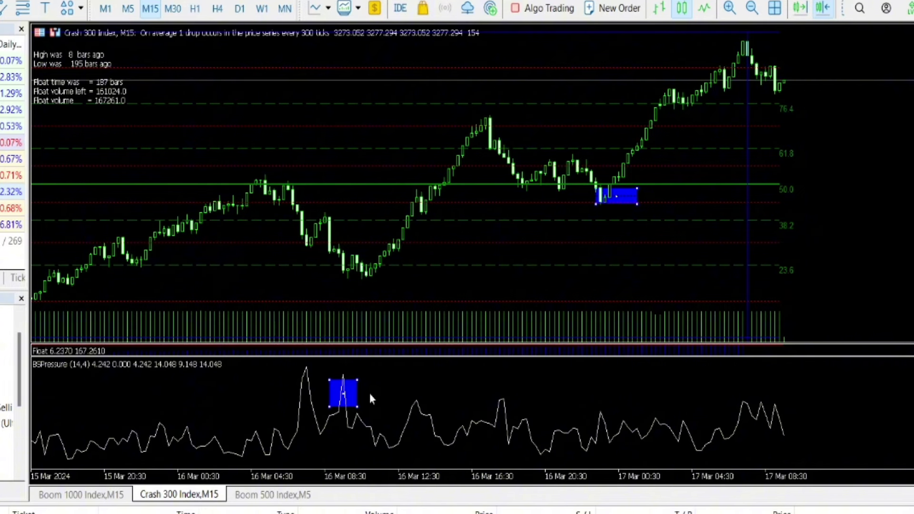
{"action": "left_click_drag", "start_coordinate": [346, 396], "coordinate": [386, 452]}
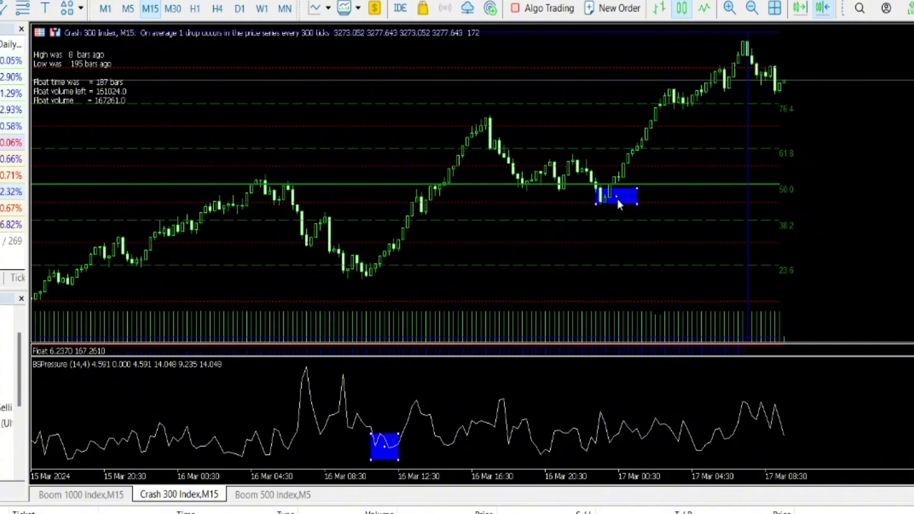
Place the price rectangle just below the 50.0 level at 16 Mar 18:00–20:30.
{"action": "left_click_drag", "start_coordinate": [615, 198], "coordinate": [450, 188]}
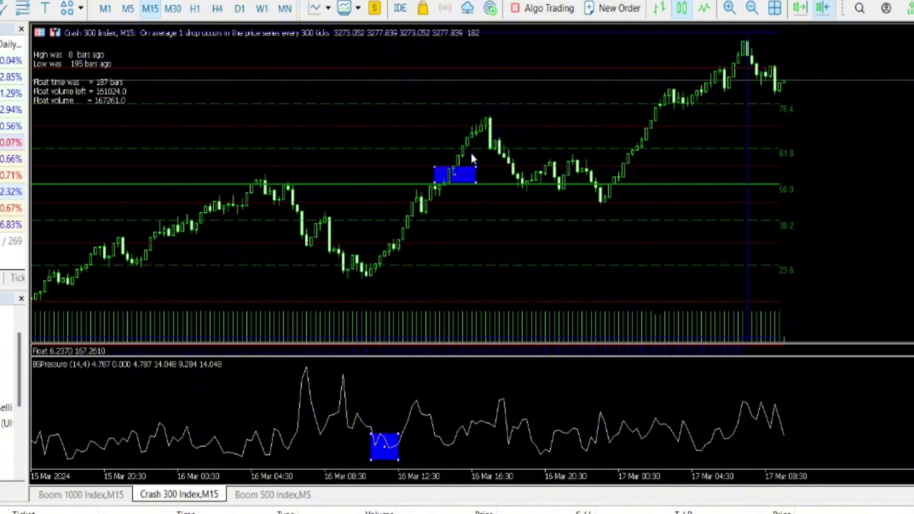
{"action": "left_click_drag", "start_coordinate": [473, 157], "coordinate": [521, 211]}
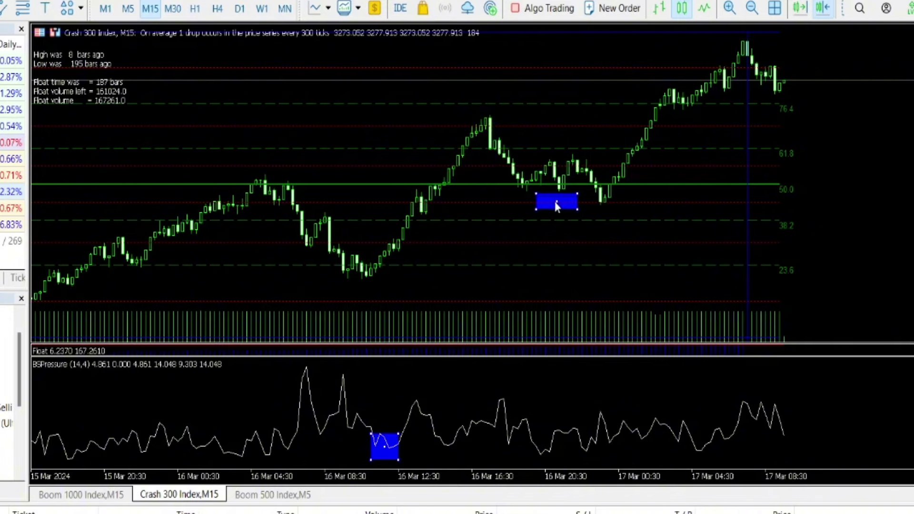
{"action": "left_click_drag", "start_coordinate": [422, 271], "coordinate": [542, 272]}
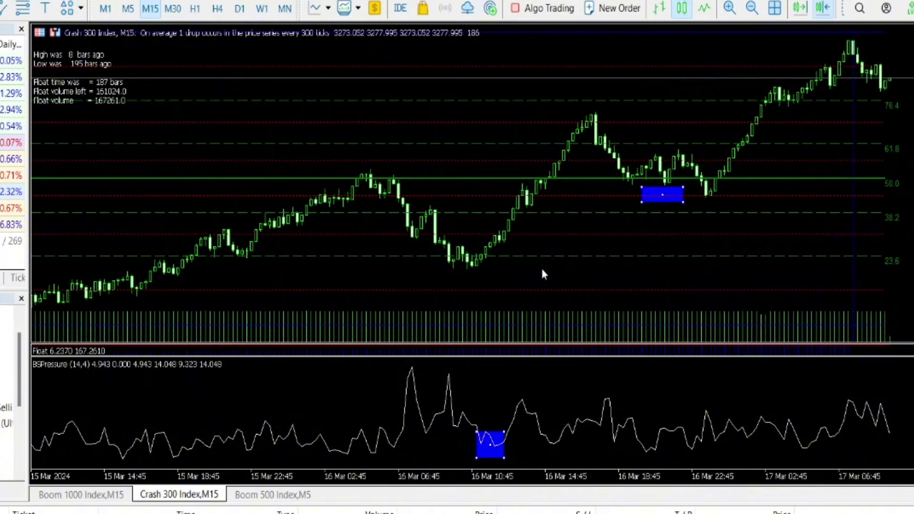